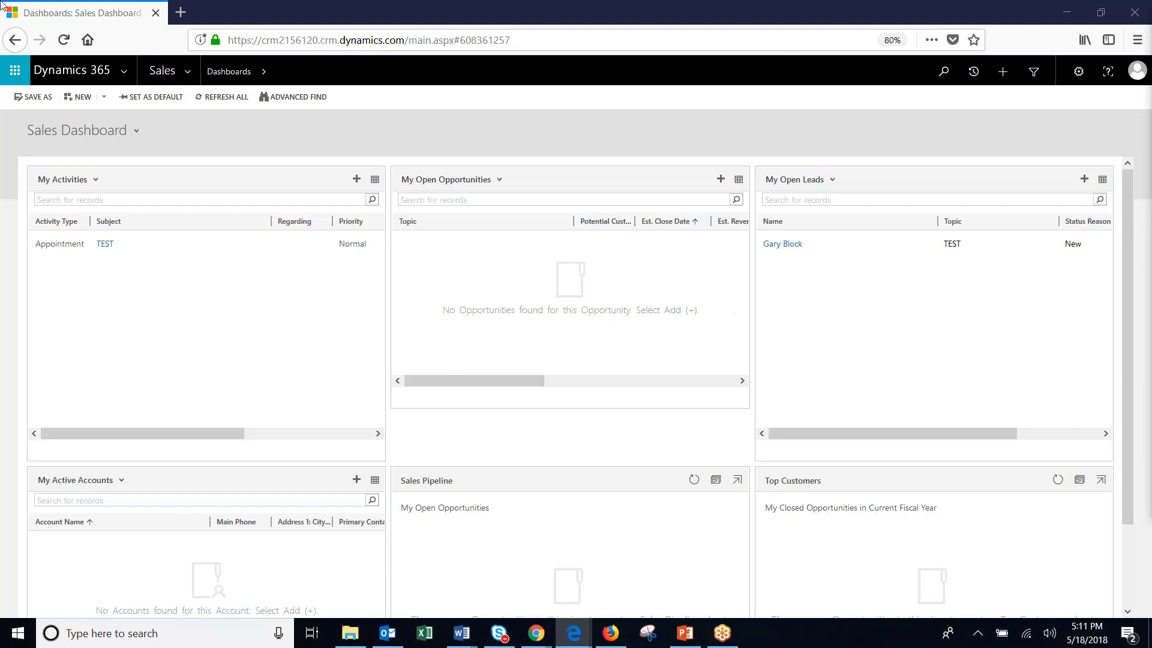
# Go from the Sales navigation menu to Settings > Data Management.
pyautogui.click(188, 73)
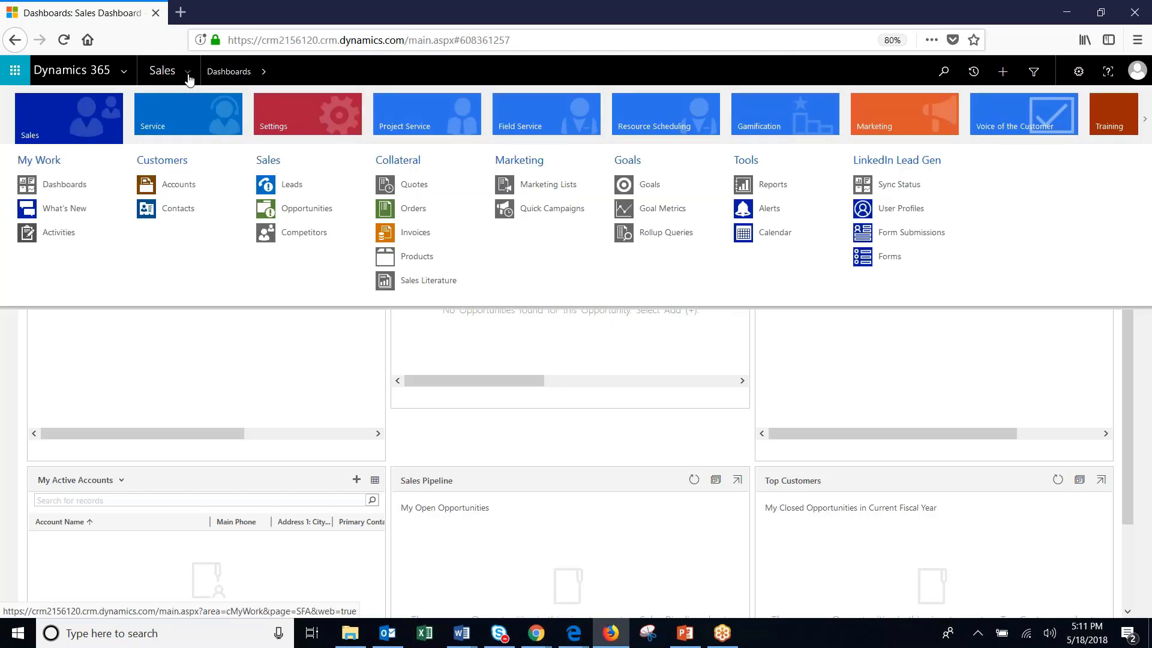
pyautogui.click(302, 127)
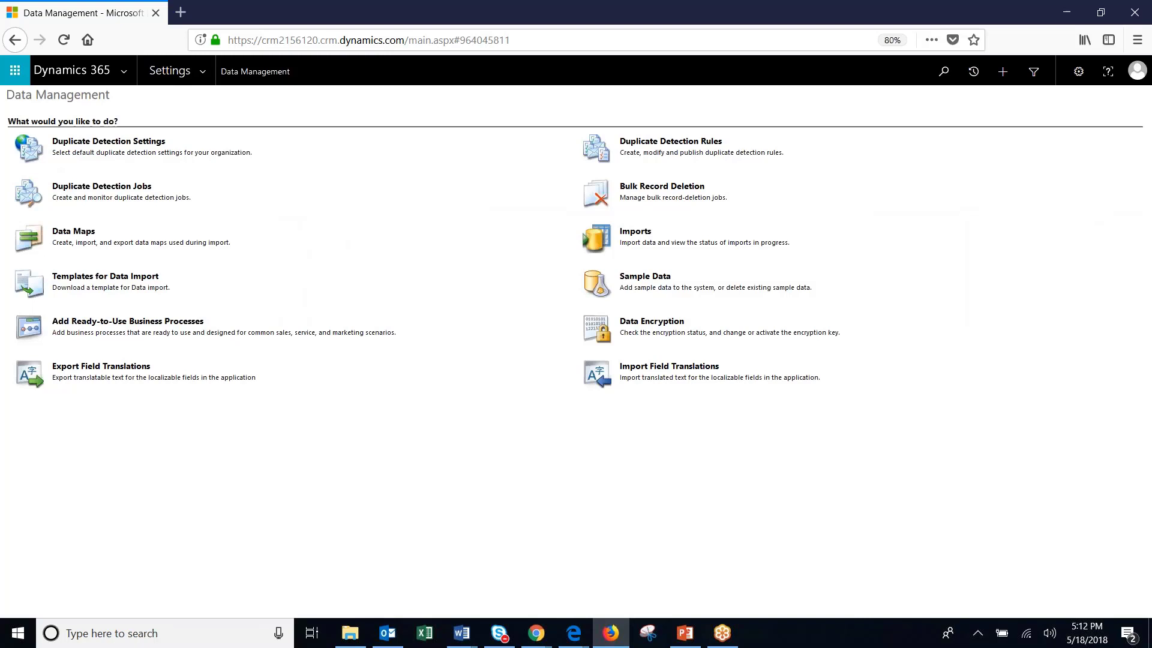
# Download the Contact data-import template and open Contact.xlsx in Excel.
pyautogui.click(100, 279)
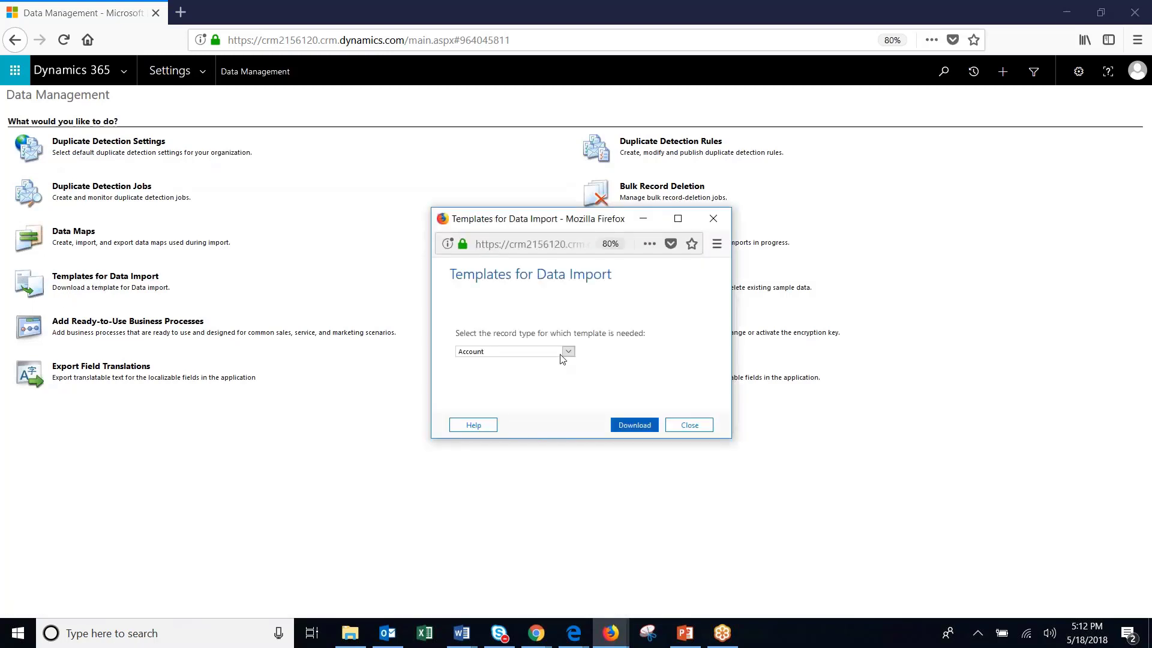
pyautogui.click(567, 352)
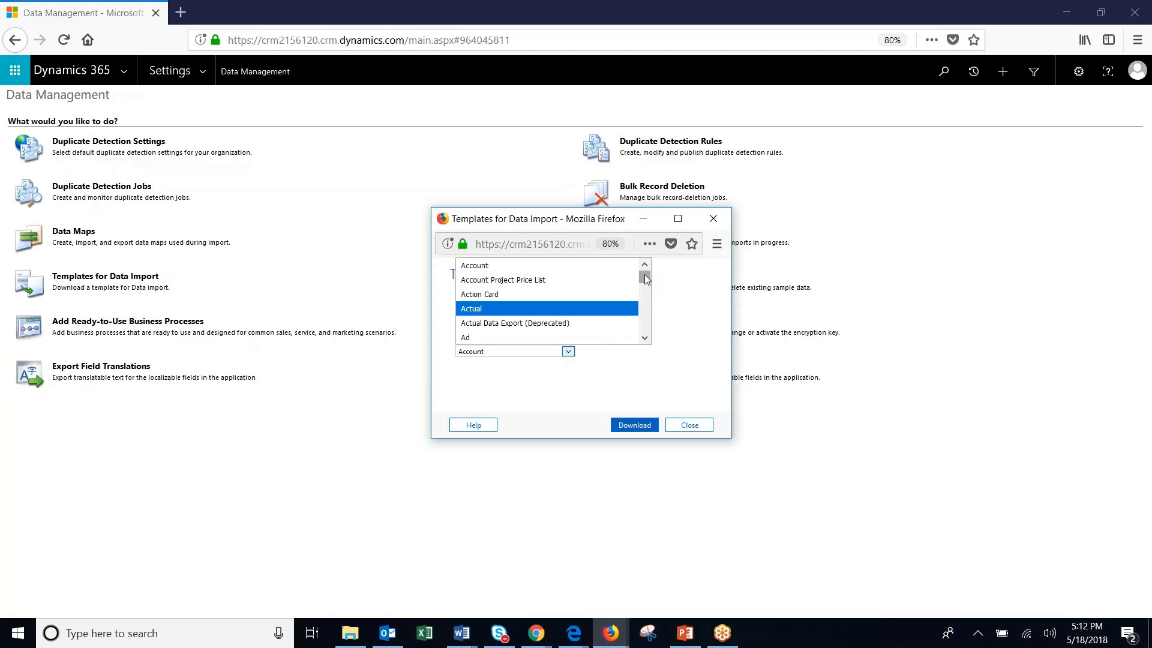
pyautogui.moveTo(645, 282)
pyautogui.mouseDown()
pyautogui.moveTo(645, 309)
pyautogui.moveTo(646, 279)
pyautogui.mouseUp()
pyautogui.click(645, 338)
pyautogui.moveTo(645, 341); pyautogui.dragTo(646, 340)
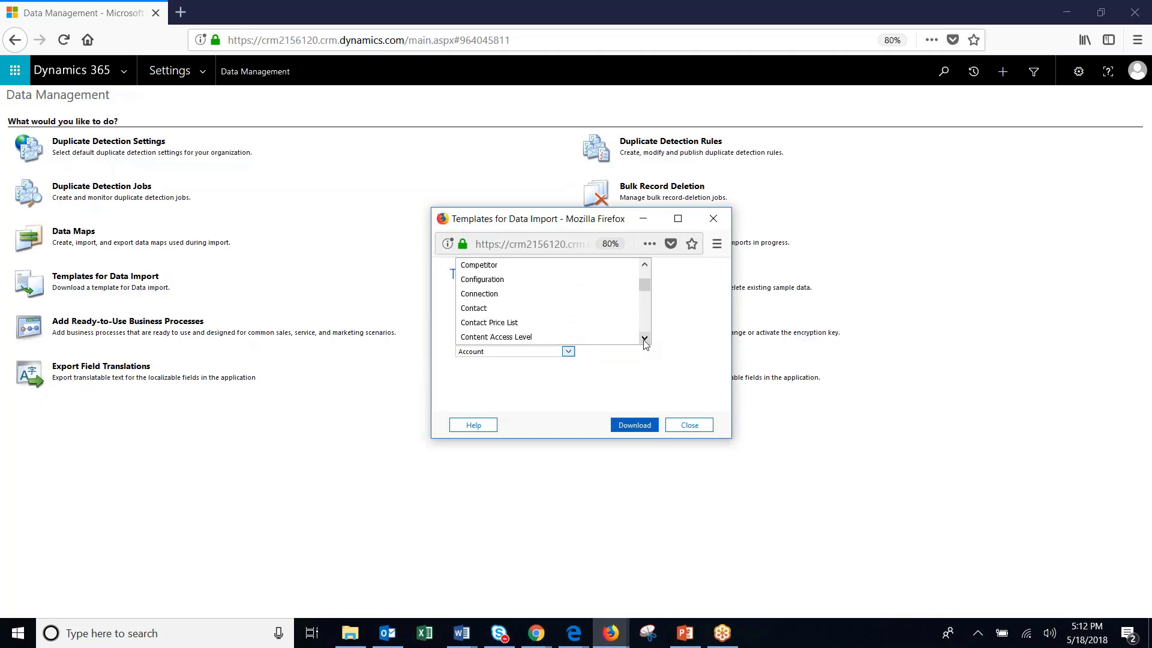
pyautogui.click(477, 308)
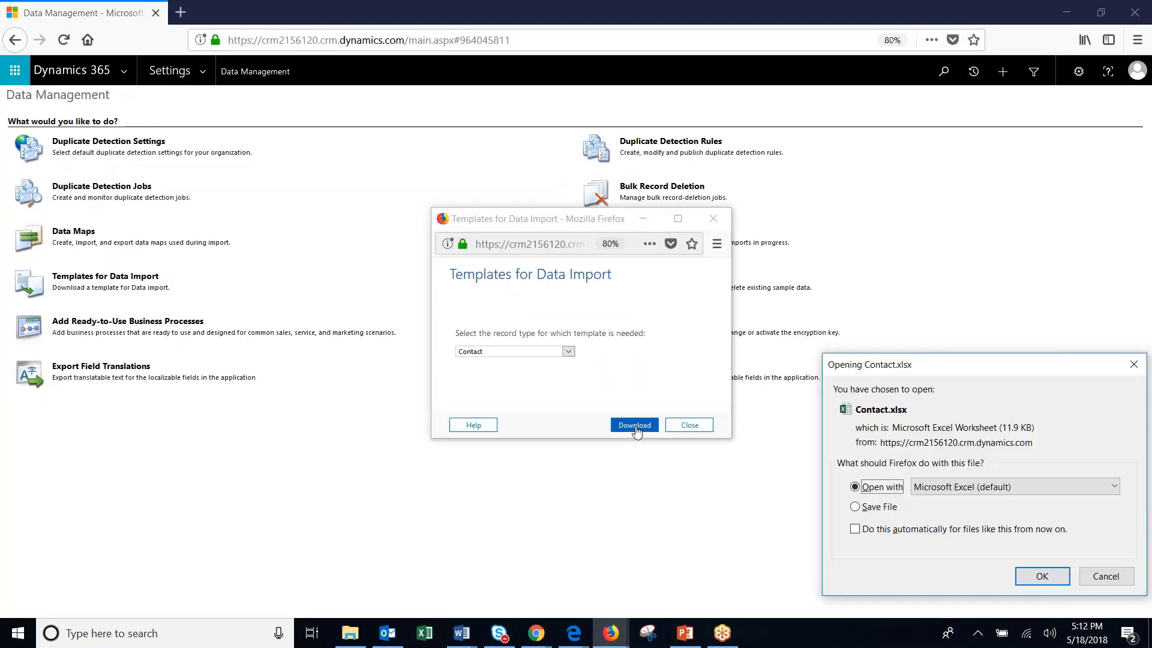
pyautogui.click(1042, 577)
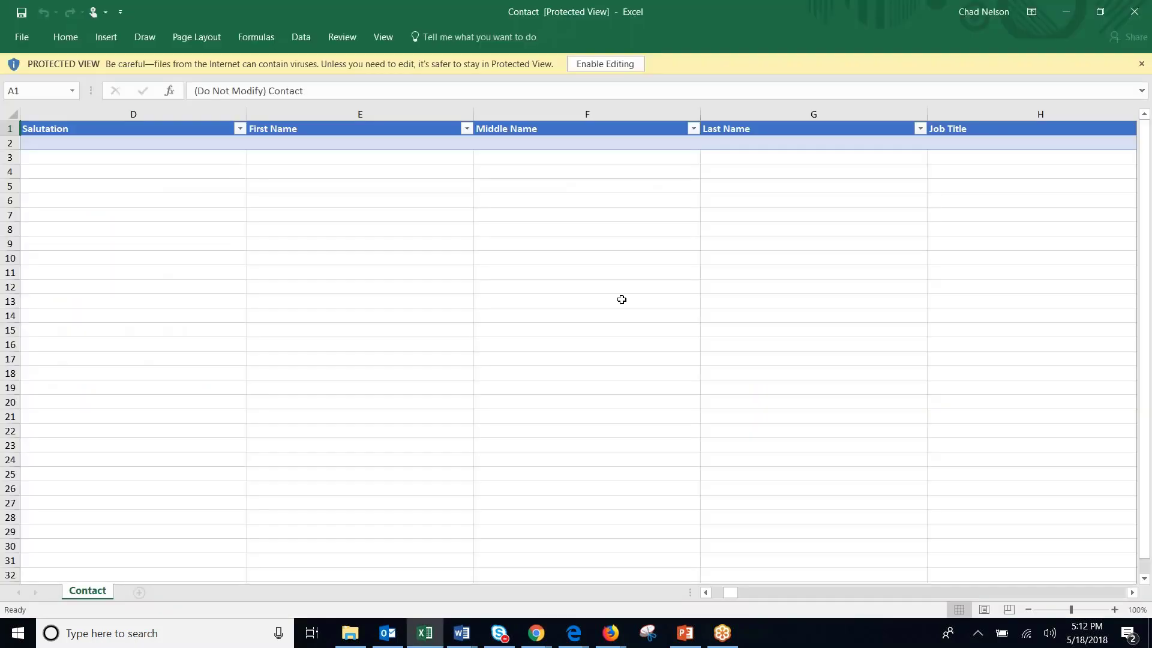
# Enable editing and enter the contact's first name in E3 and last name in G3.
pyautogui.click(618, 64)
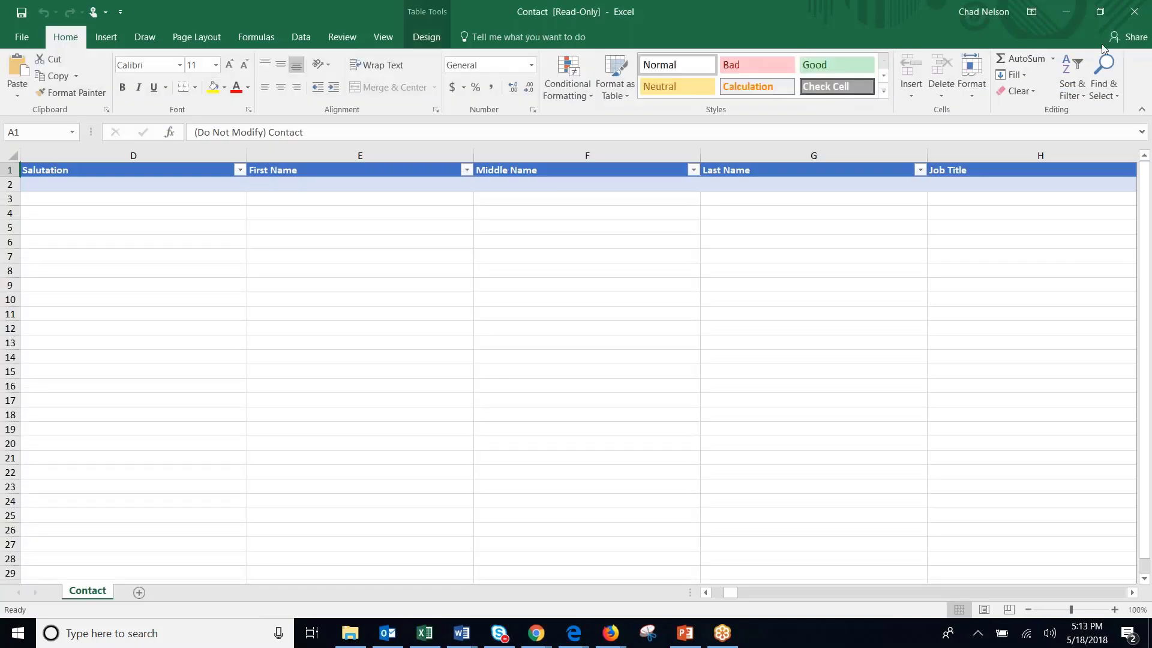
pyautogui.click(360, 199)
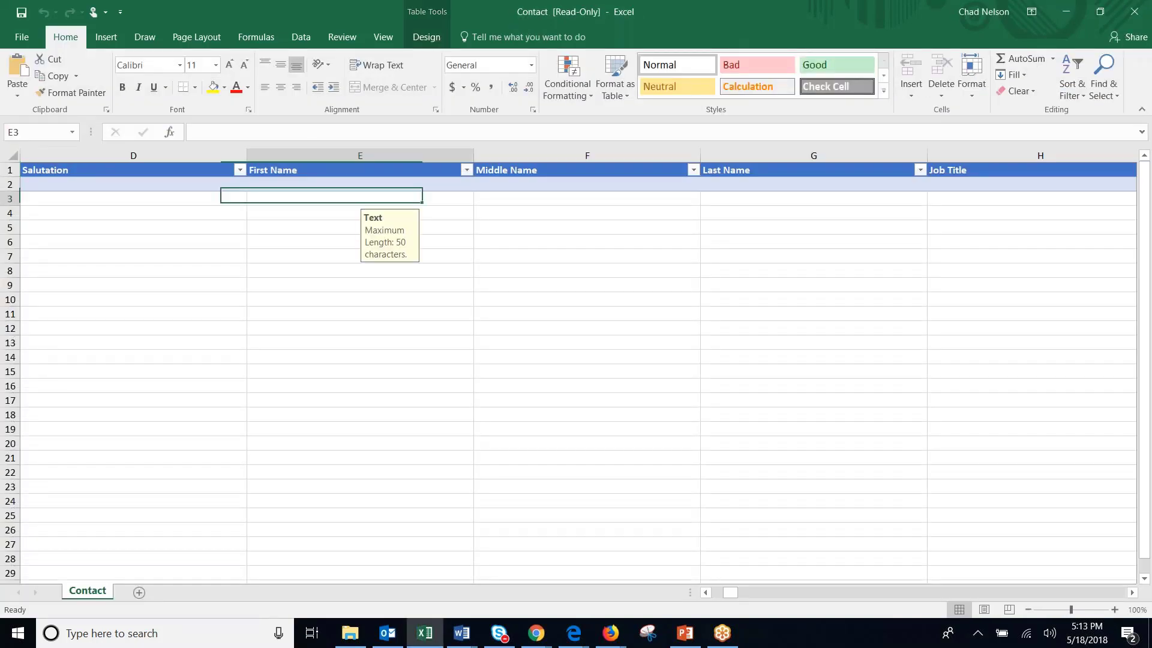
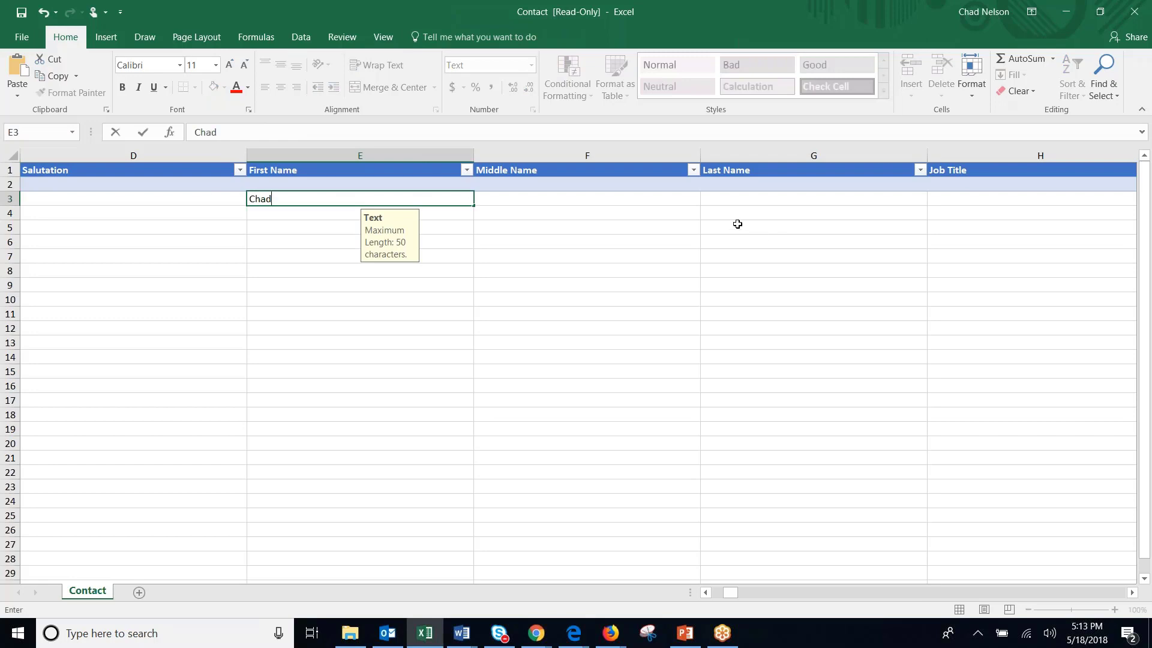
pyautogui.click(739, 200)
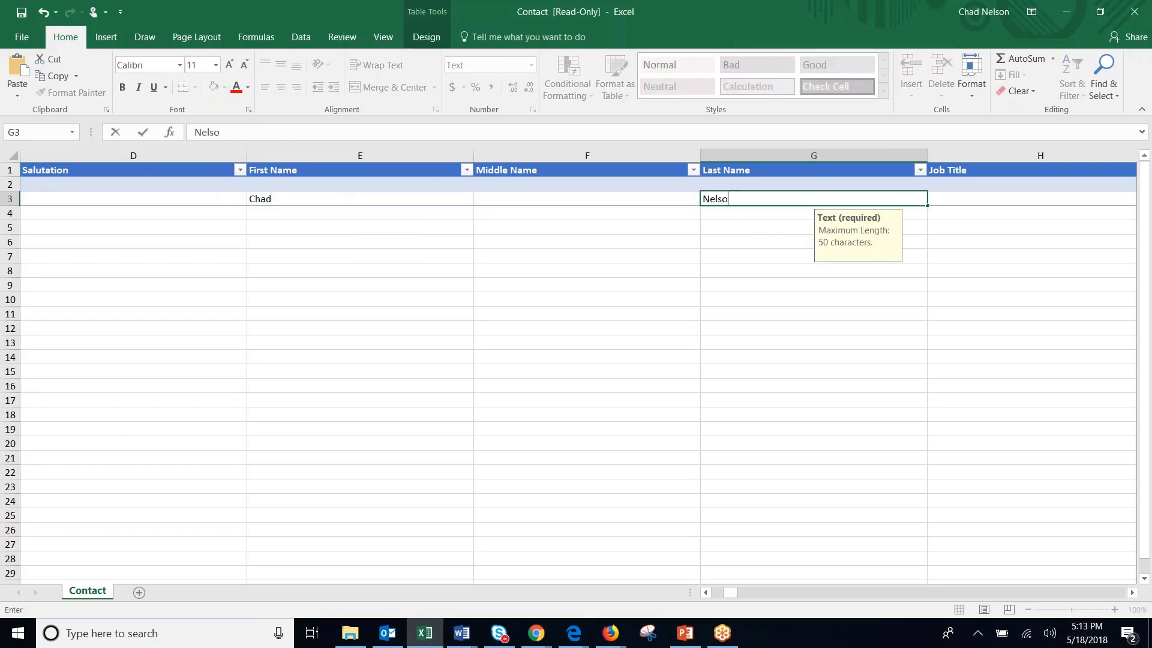
pyautogui.click(747, 256)
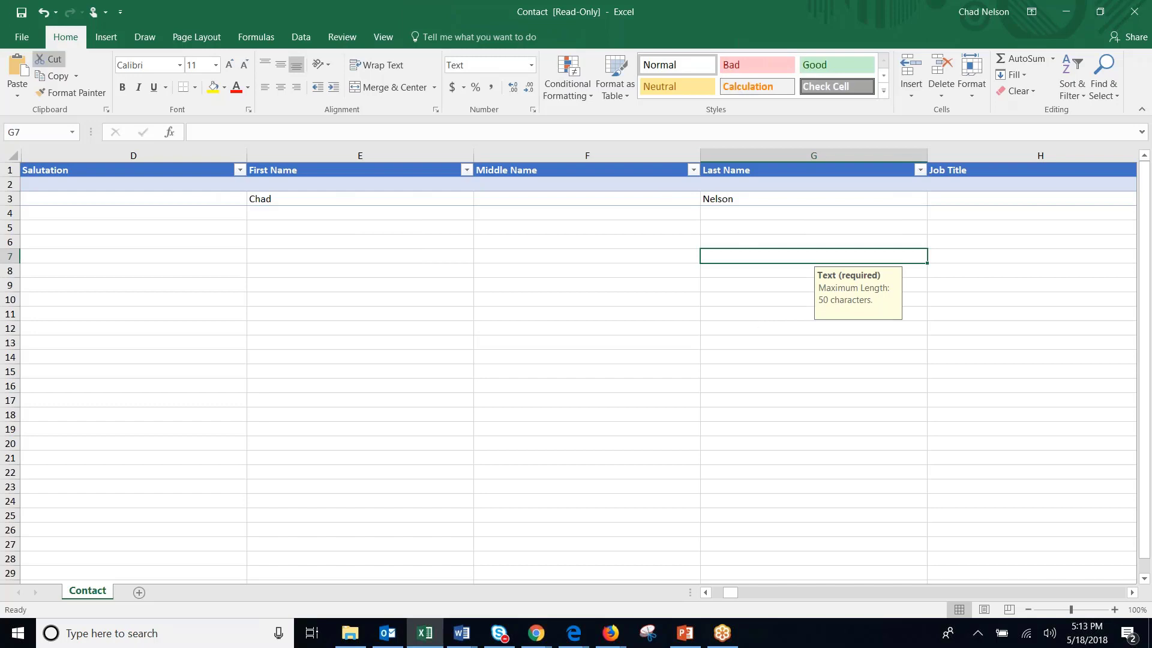
# Save the workbook as a copy to the Desktop named 'Copy of Contact'.
pyautogui.click(21, 12)
pyautogui.click(580, 363)
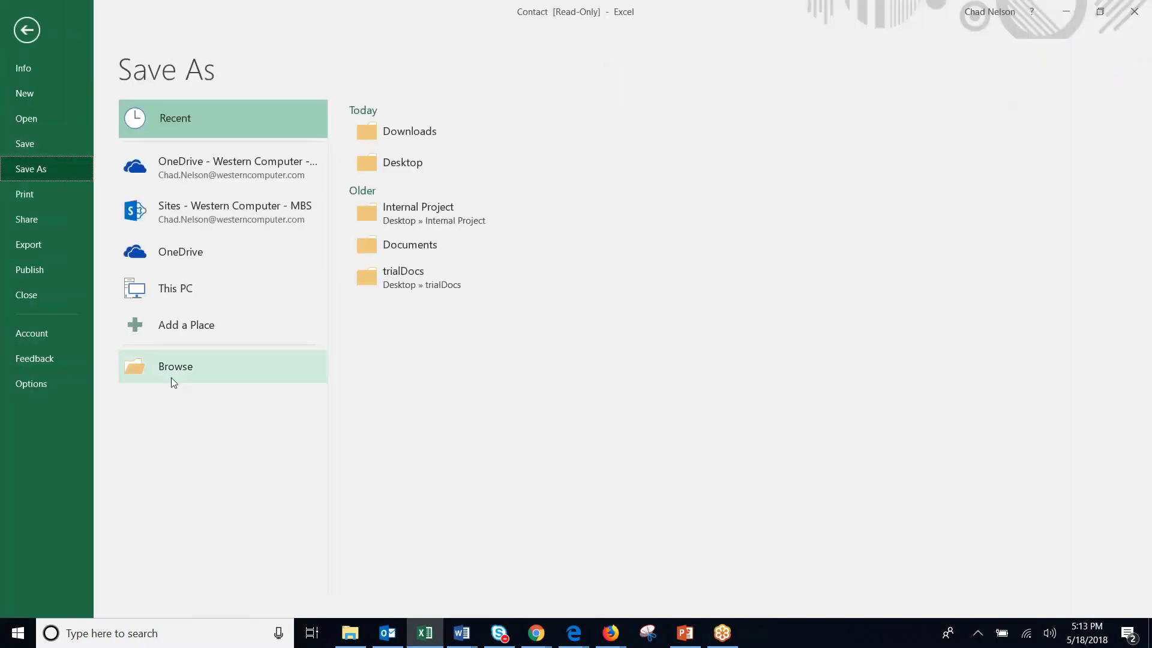
pyautogui.click(172, 377)
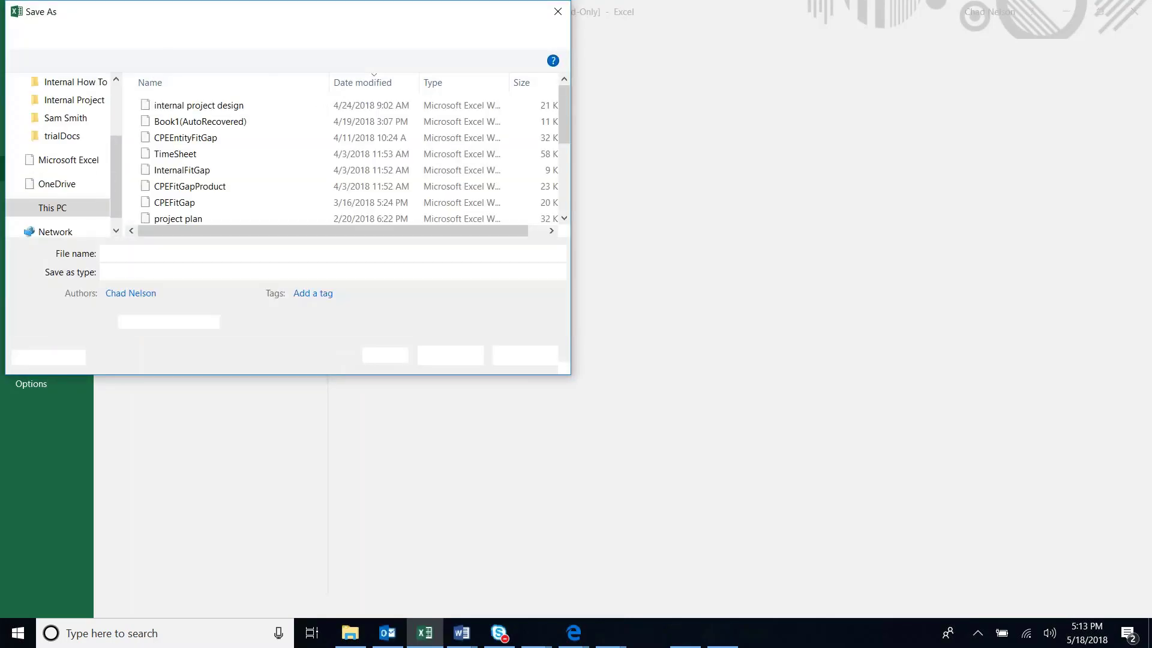
pyautogui.scroll(3, 114, 192)
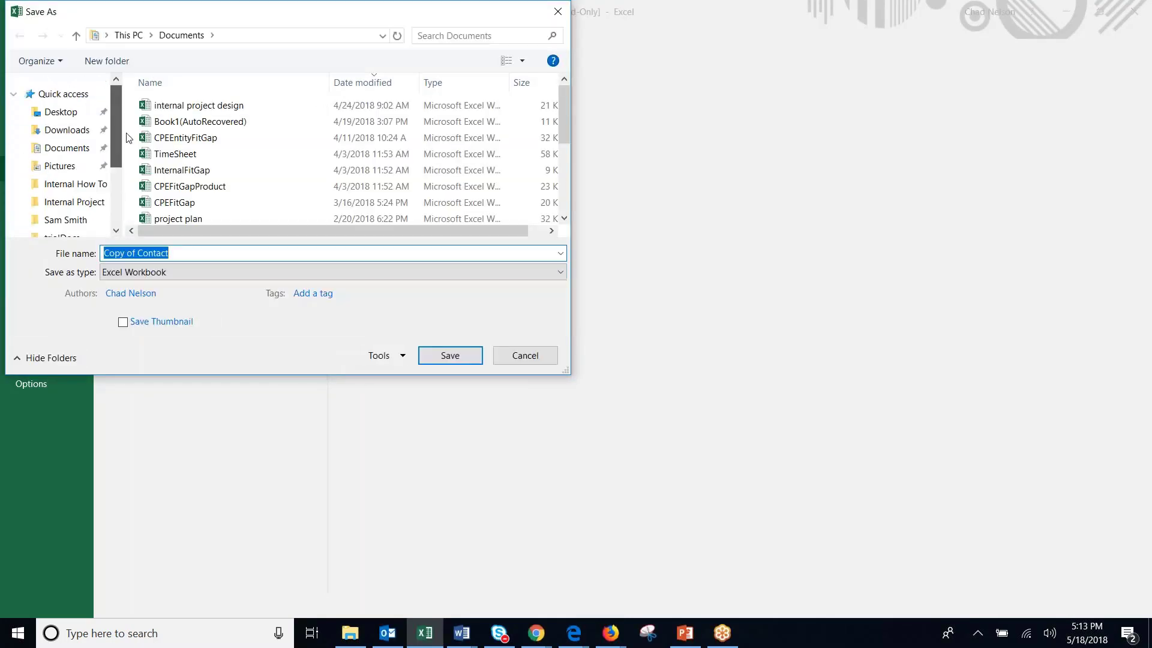
pyautogui.click(71, 114)
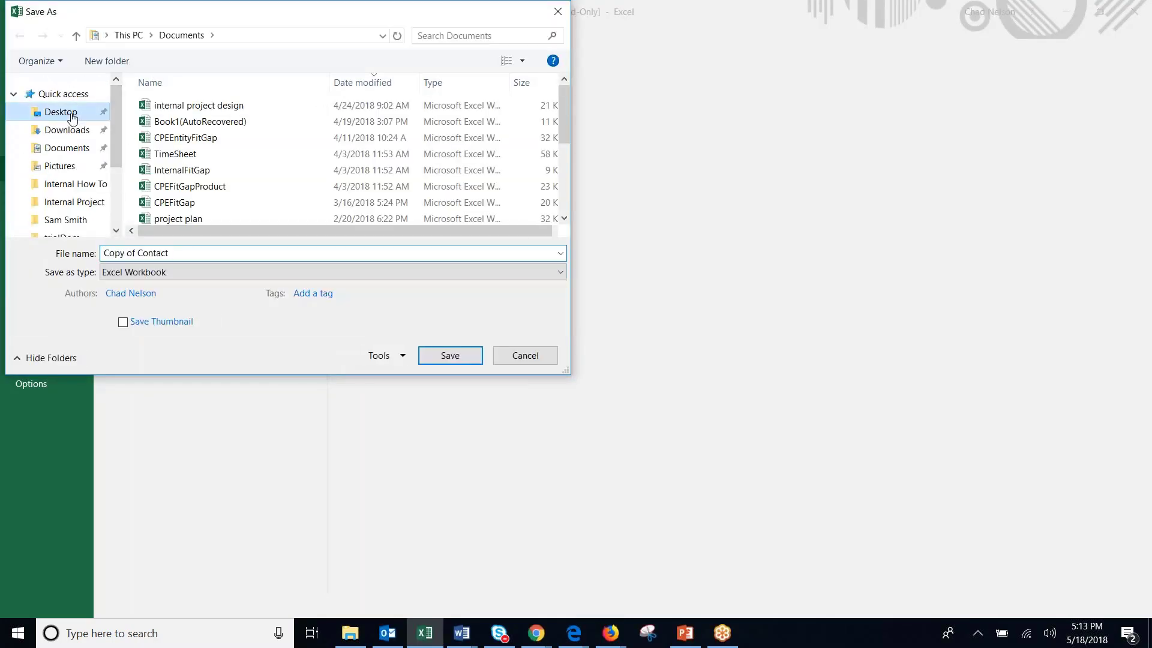
pyautogui.click(440, 359)
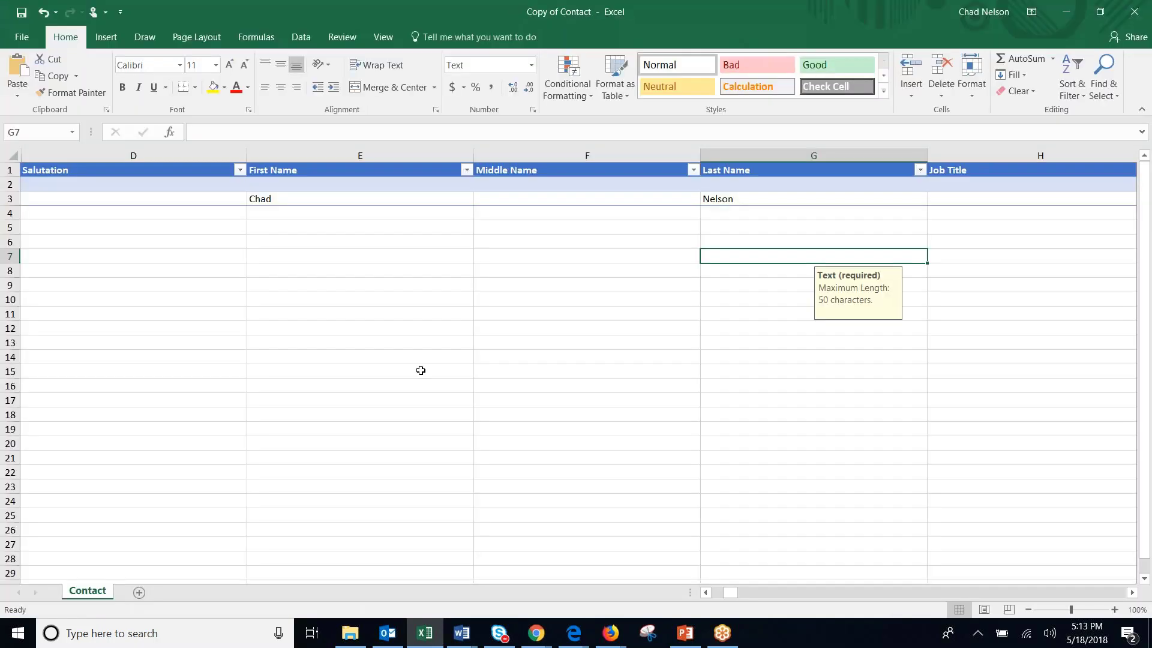
# Start a new data import with Copy of Contact.xlsx and advance to Review Settings.
pyautogui.click(1138, 19)
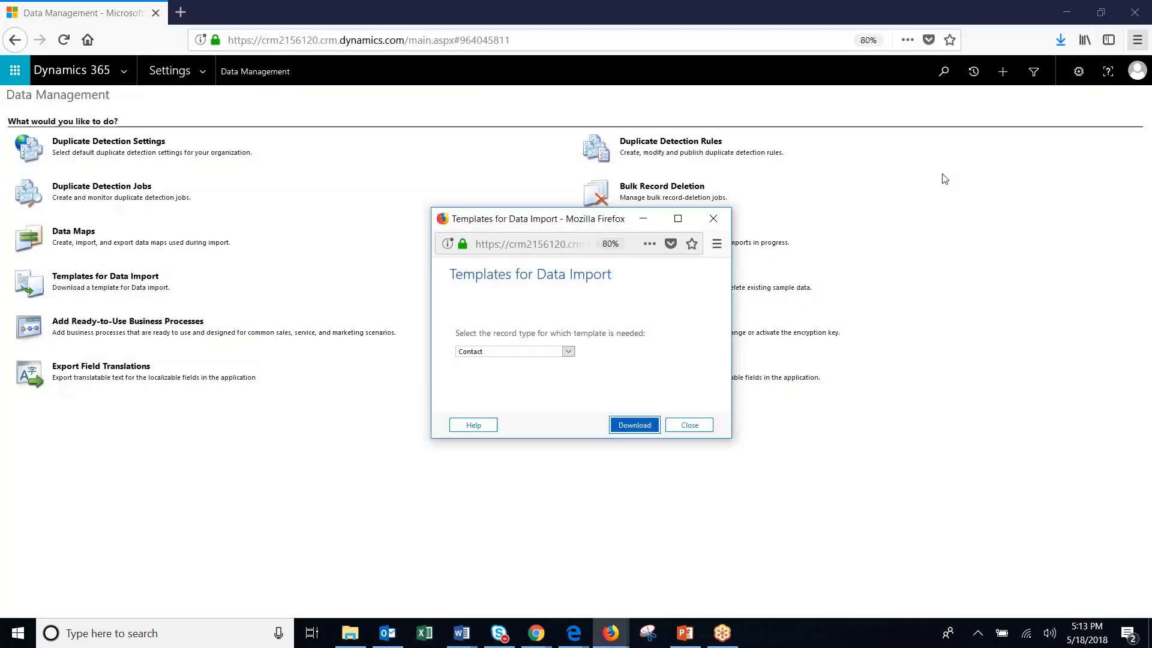
pyautogui.click(688, 425)
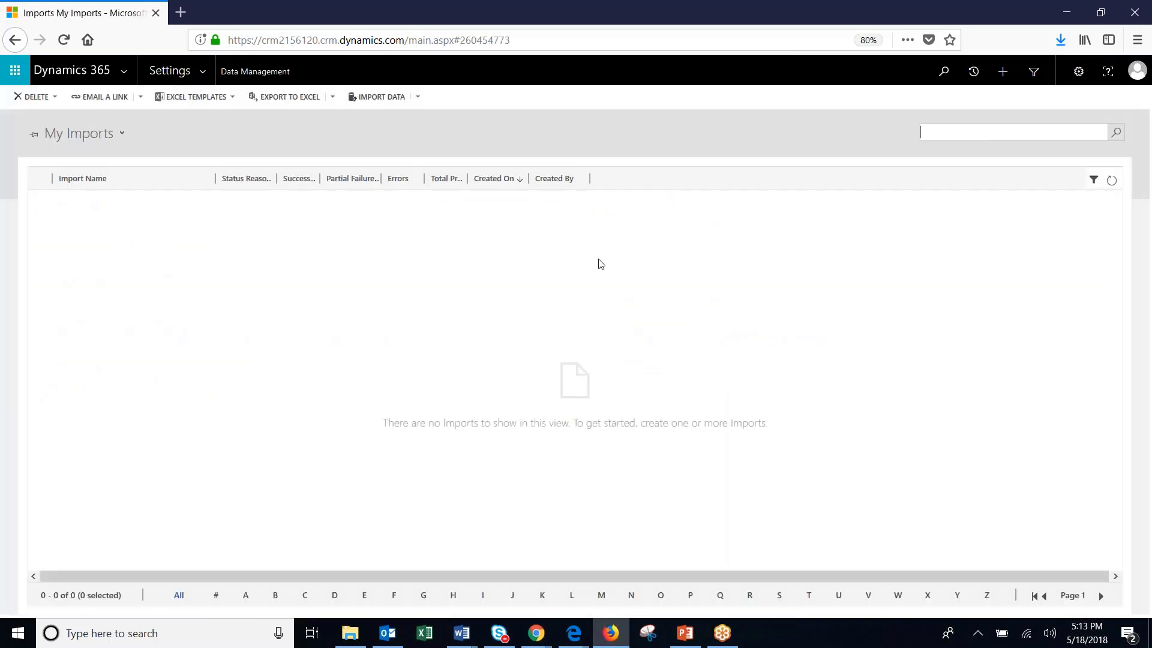
pyautogui.click(381, 99)
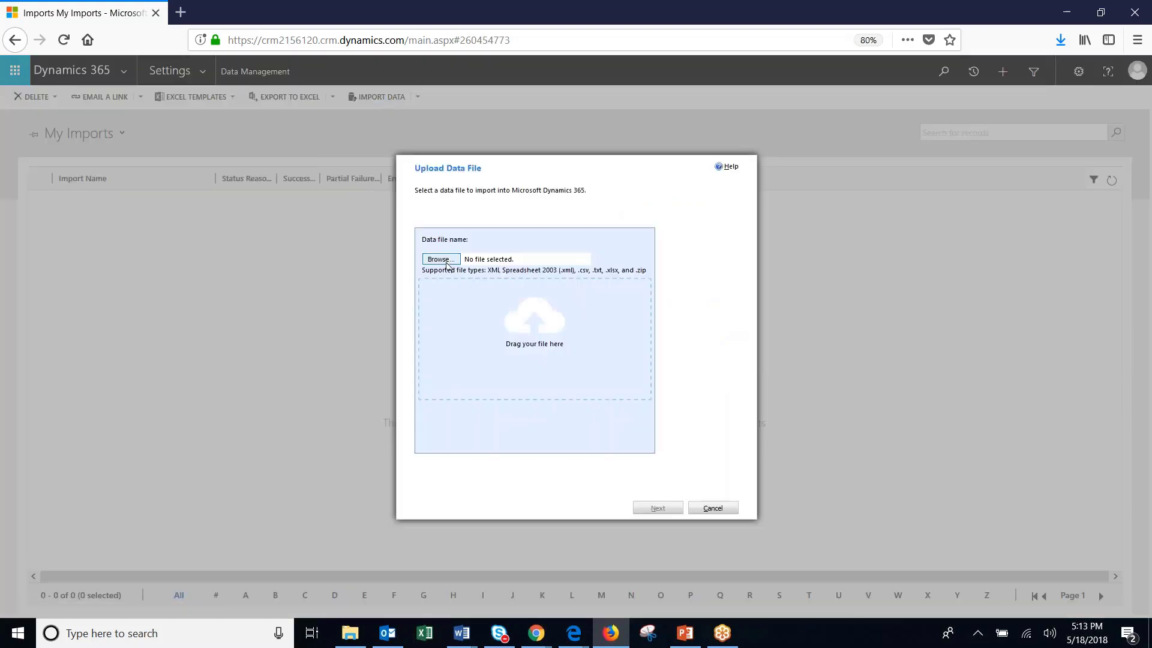
pyautogui.click(447, 259)
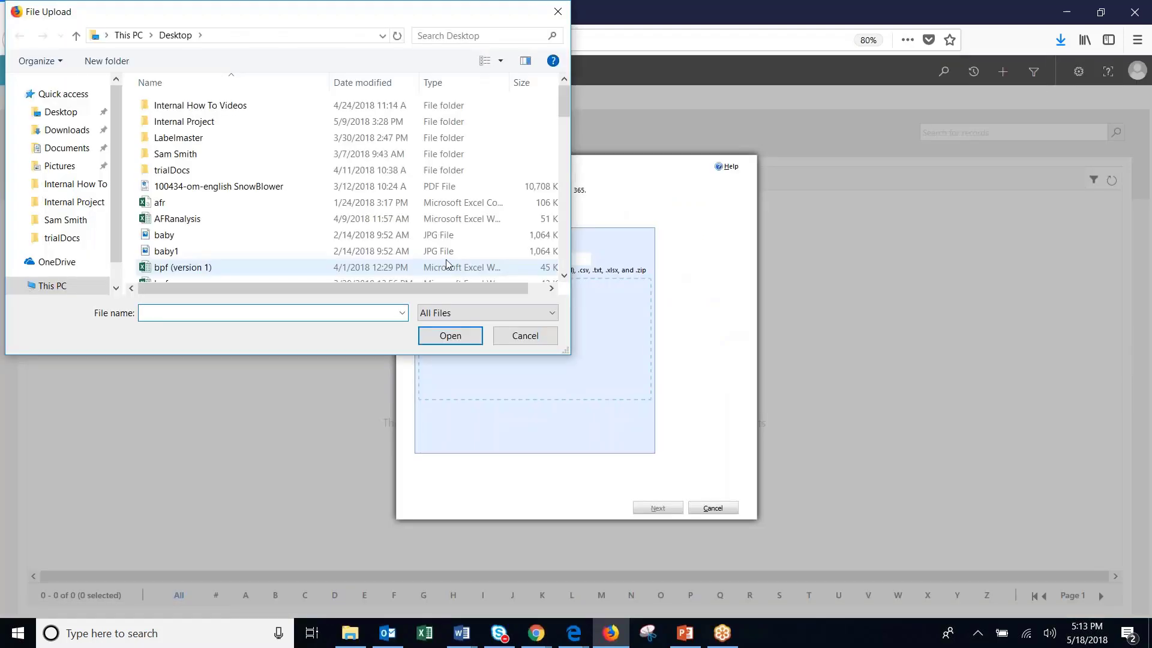
pyautogui.moveTo(562, 106); pyautogui.dragTo(564, 115)
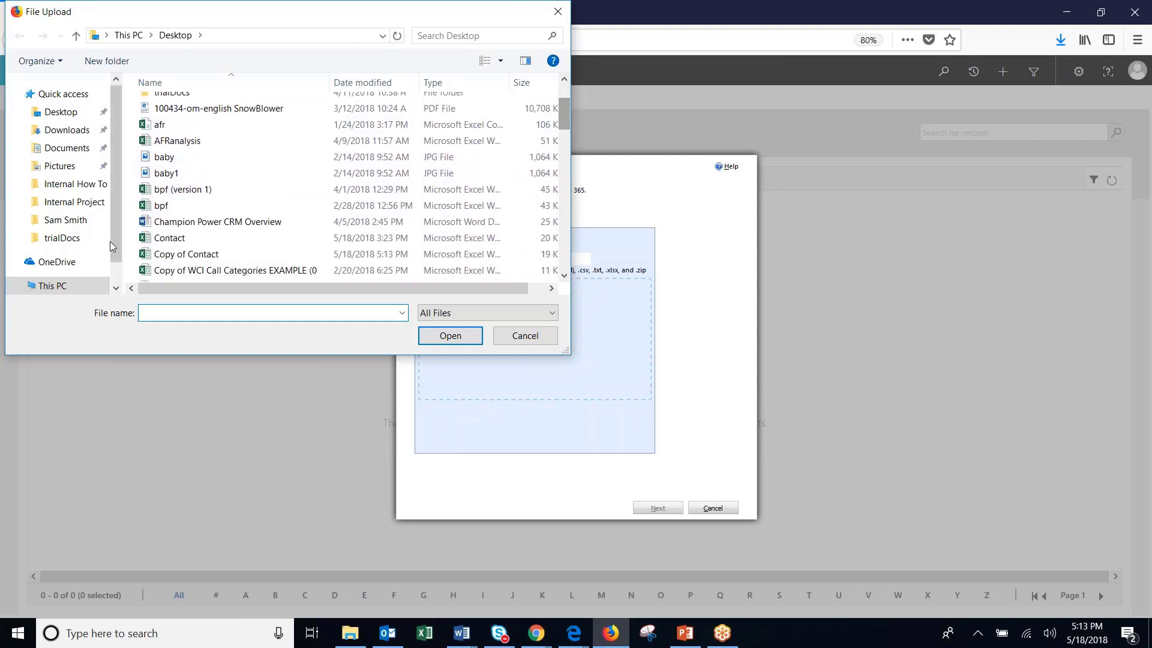
pyautogui.doubleClick(201, 254)
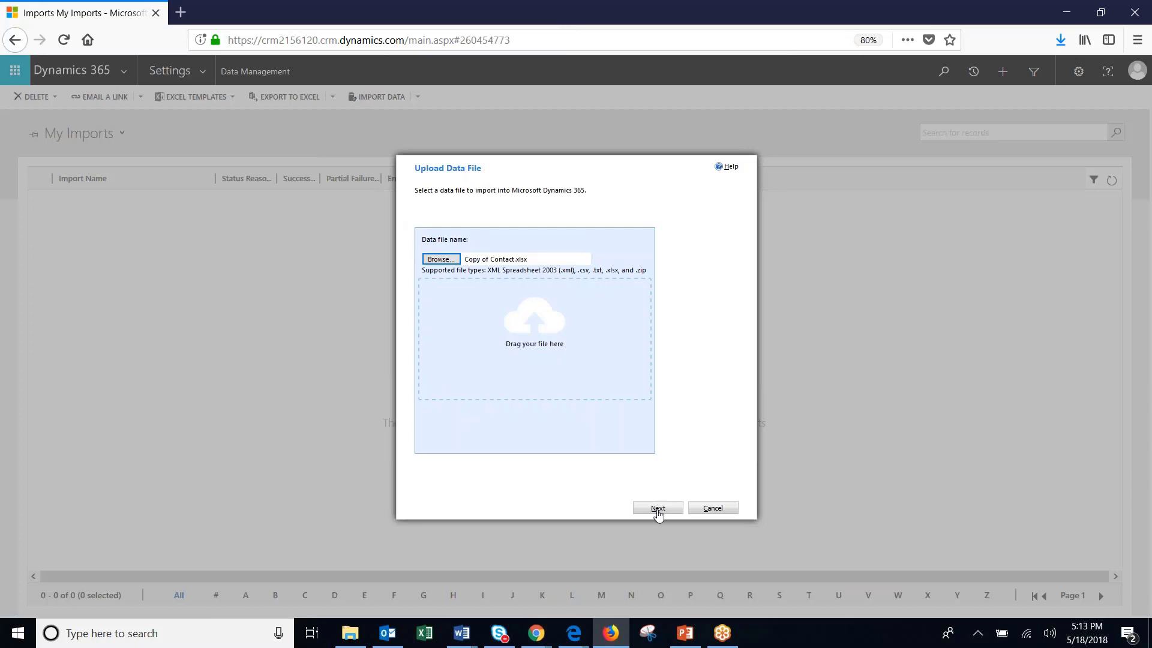
pyautogui.click(657, 510)
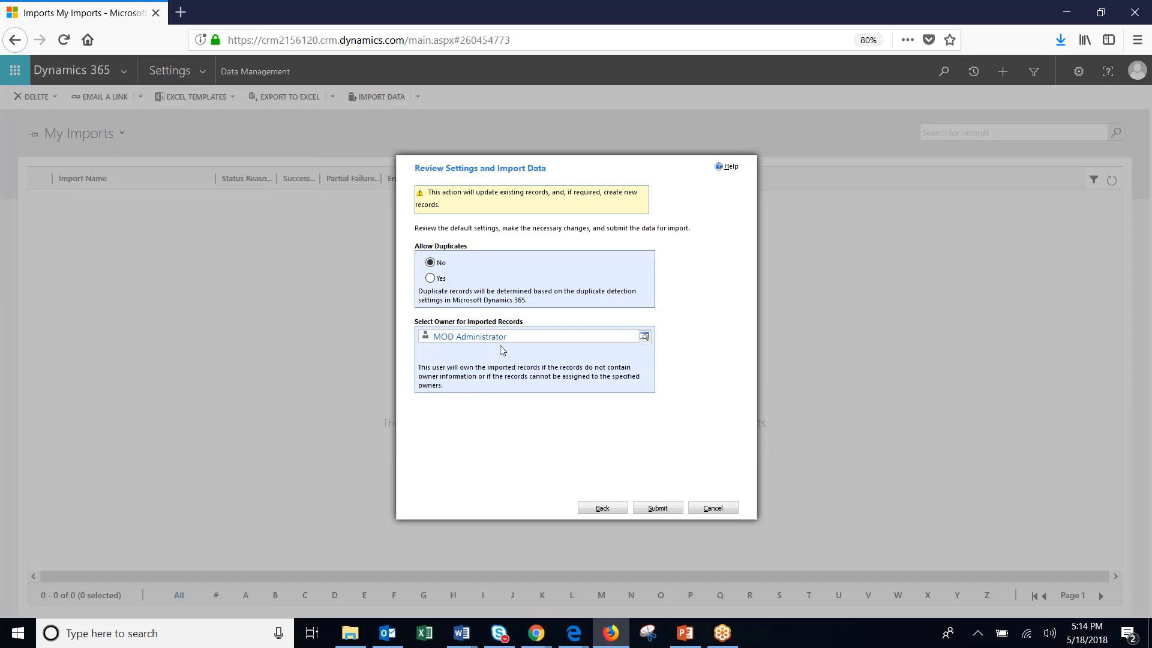
# Submit the Copy of Contact.xlsx import and finish the wizard.
pyautogui.click(660, 510)
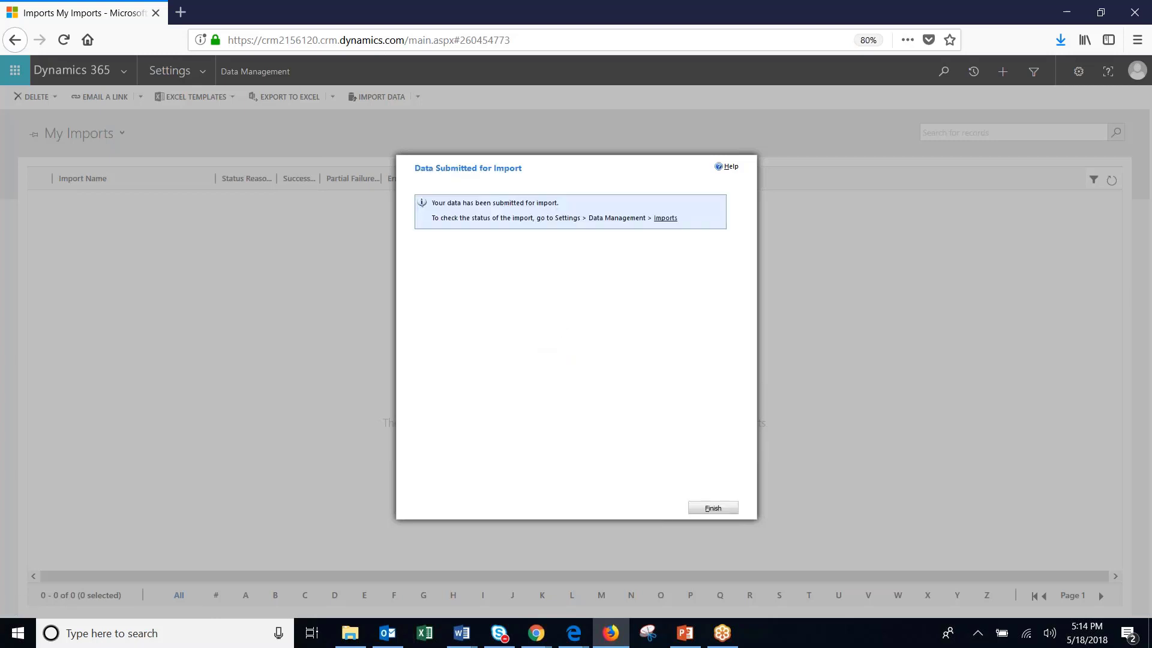
pyautogui.click(713, 509)
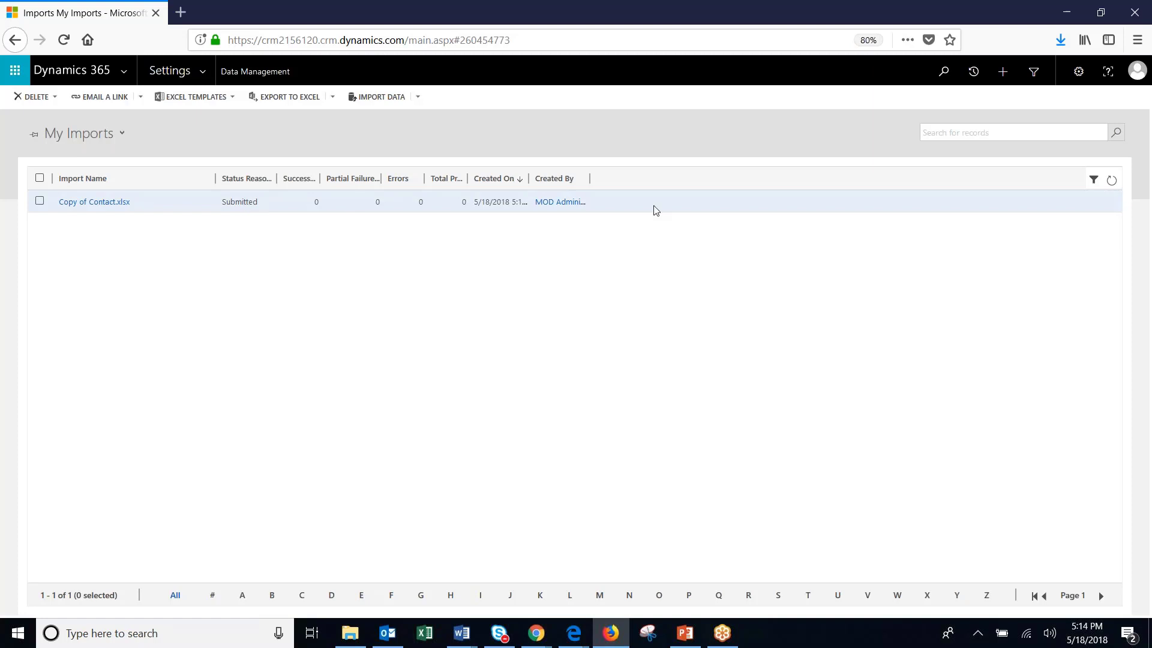
# Refresh My Imports to show Completed with 1 success and 0 errors, widening the Successes column.
pyautogui.click(1113, 182)
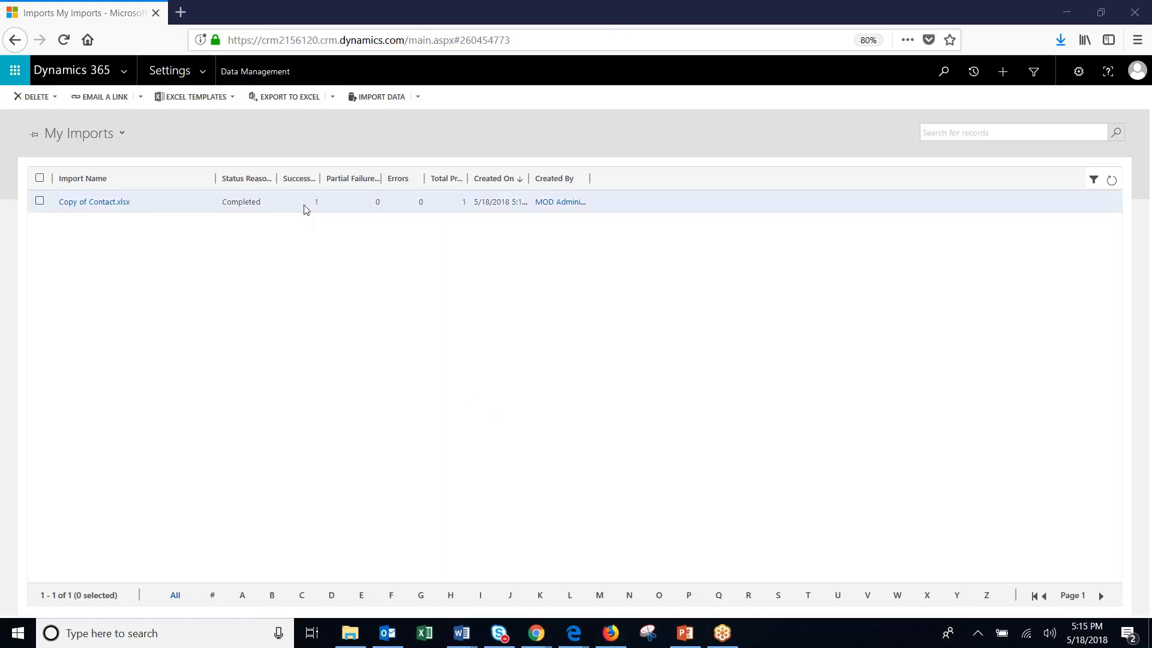
pyautogui.moveTo(320, 178); pyautogui.dragTo(332, 179)
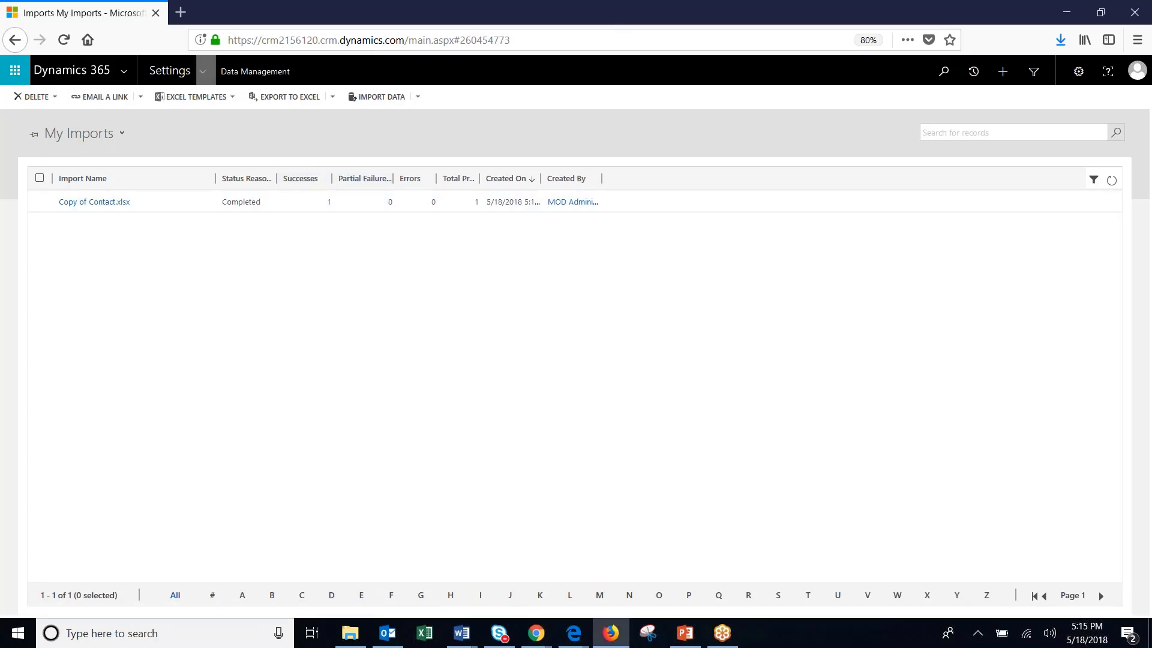
# Switch to Sales > Contacts and open the imported contact's record from My Active Contacts.
pyautogui.click(205, 72)
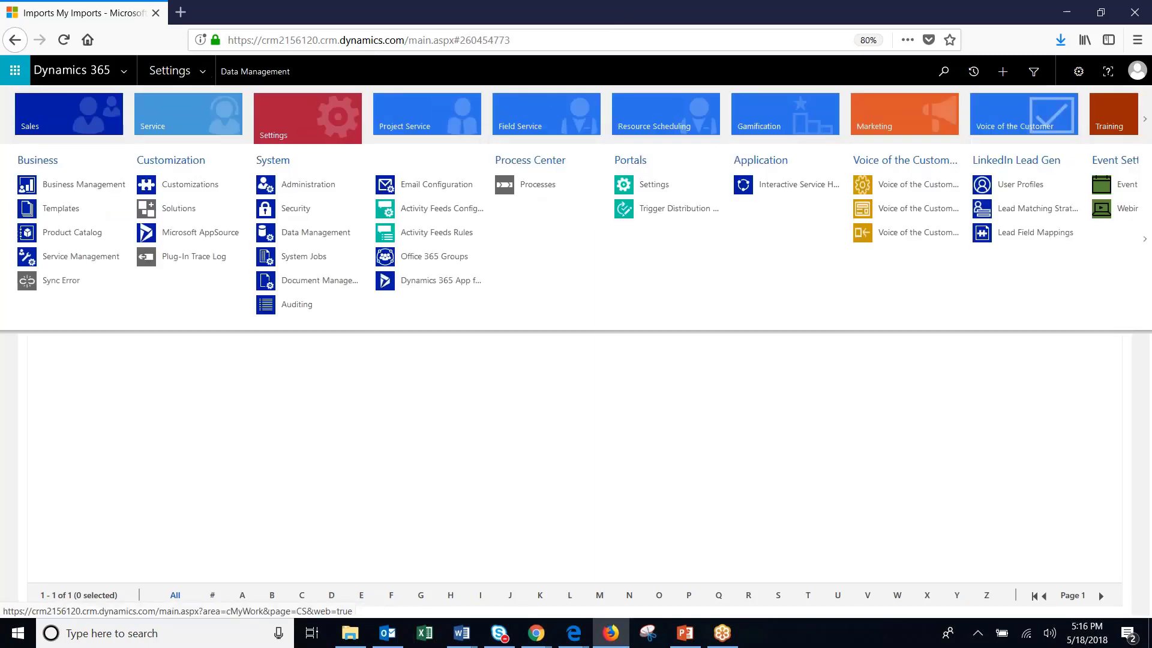
pyautogui.click(87, 117)
pyautogui.click(178, 208)
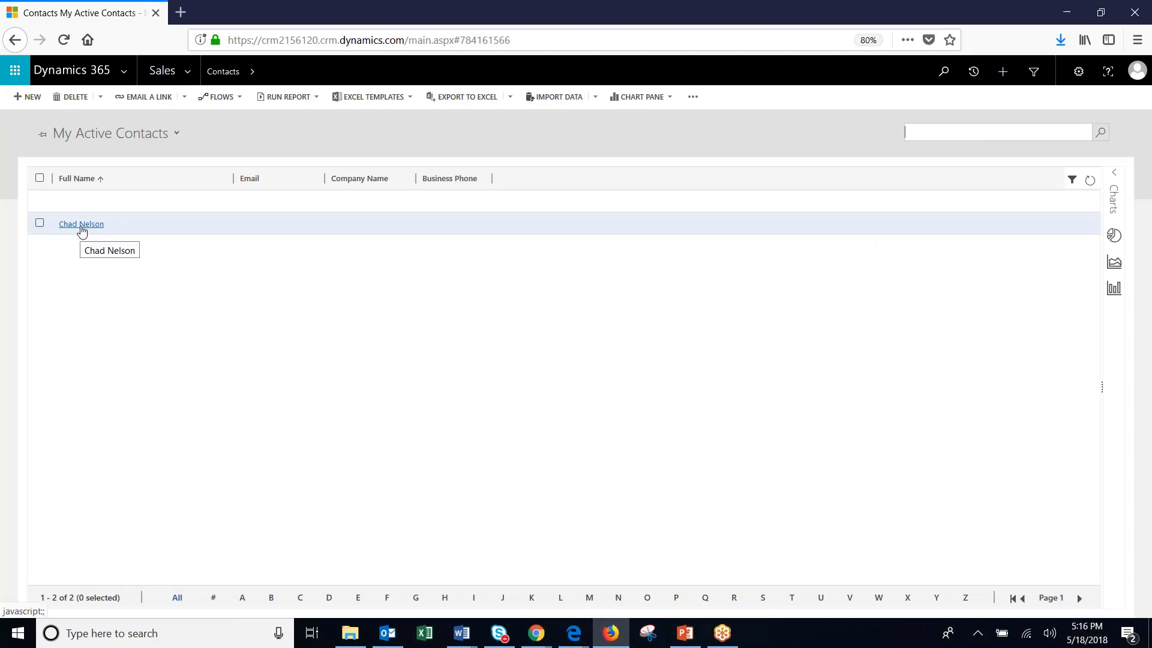
pyautogui.click(82, 225)
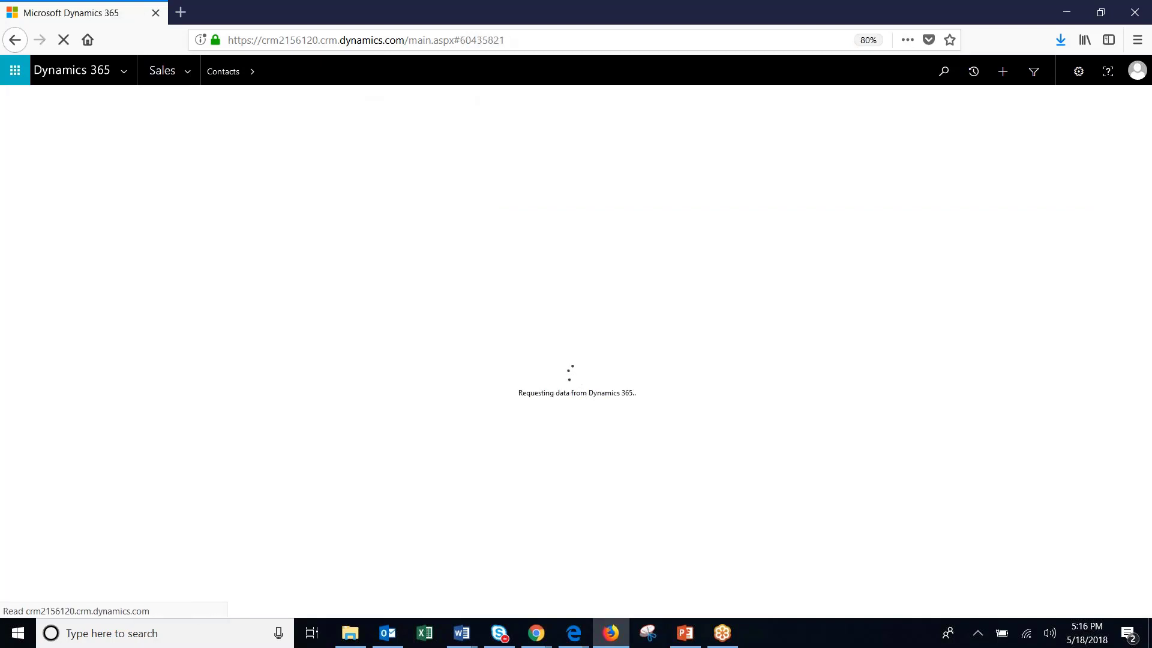